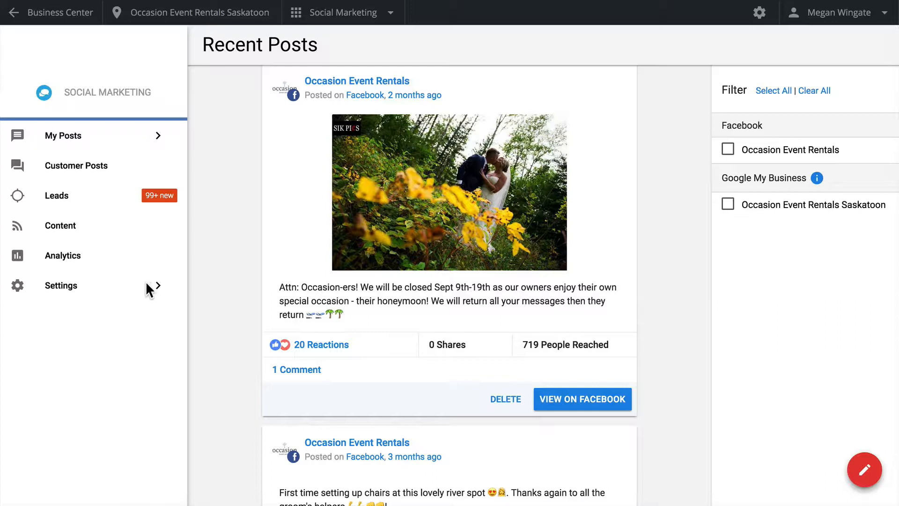
- Open the settings page for the connected social media accounts
left_click(112, 293)
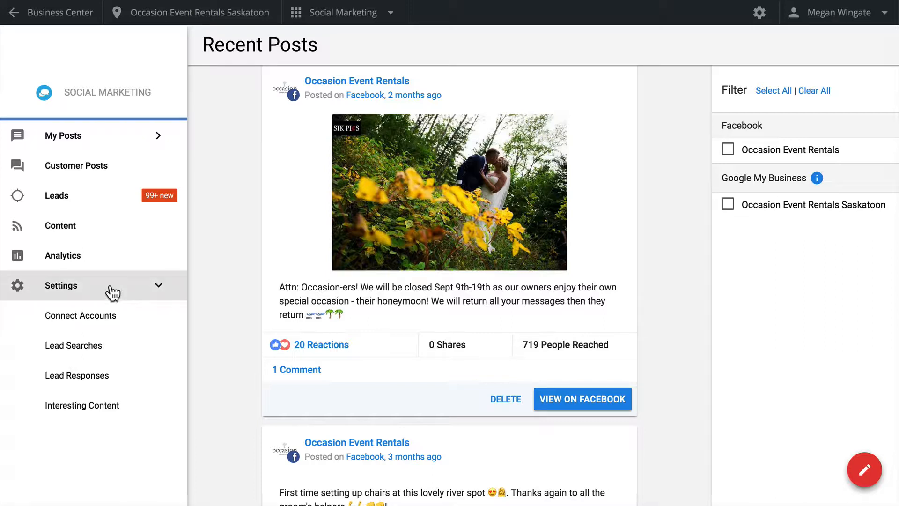
left_click(124, 321)
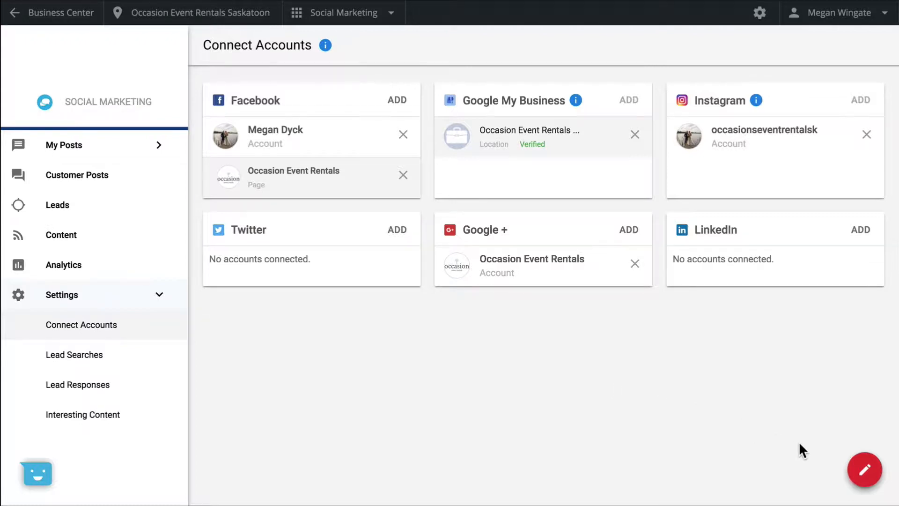
left_click(868, 473)
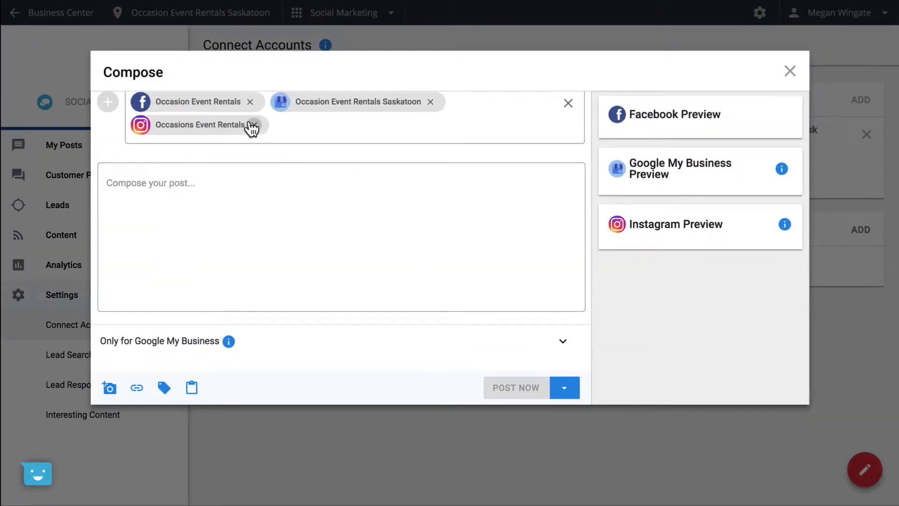
left_click(407, 197)
type("Spring special! Rent chairs for your wedding in the month of April and get 15% off! Head to our website for more information: www.occasioneventrentals.ca")
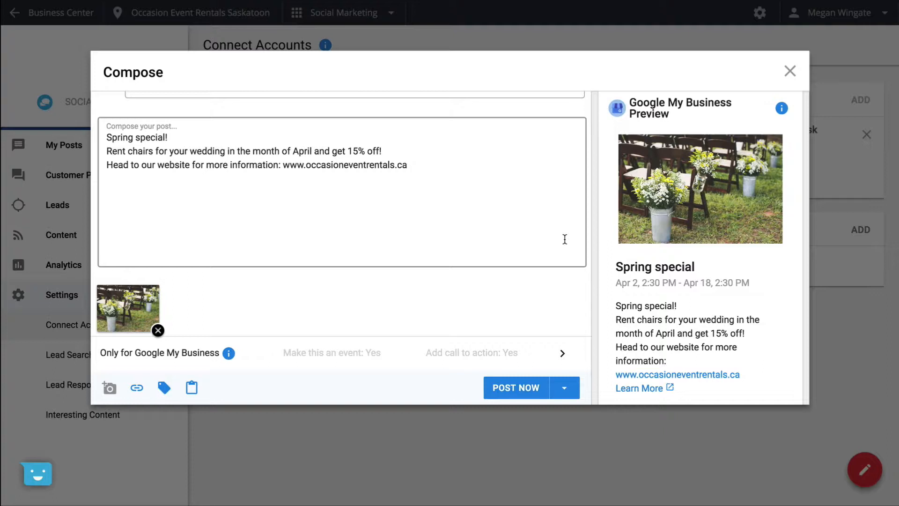
- Expand the post's Google My Business event and call-to-action settings, and open the alternatives to posting immediately
left_click(563, 355)
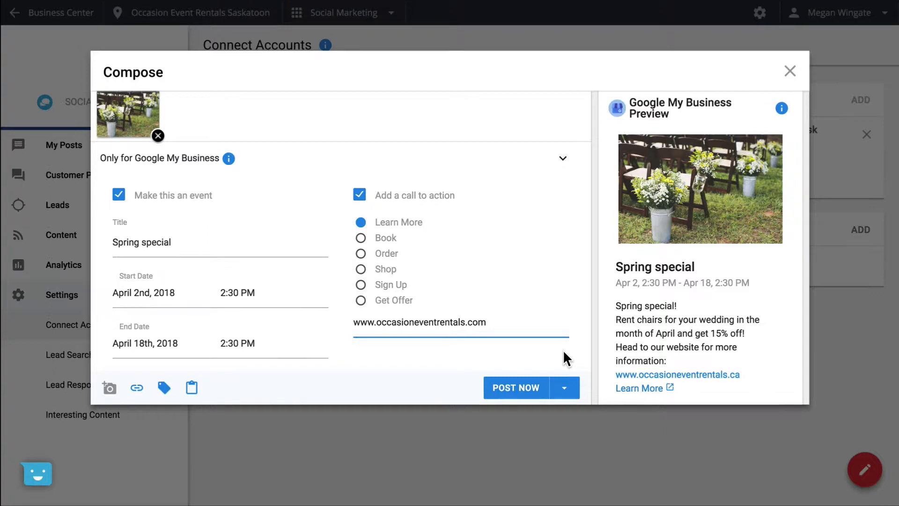
left_click(564, 388)
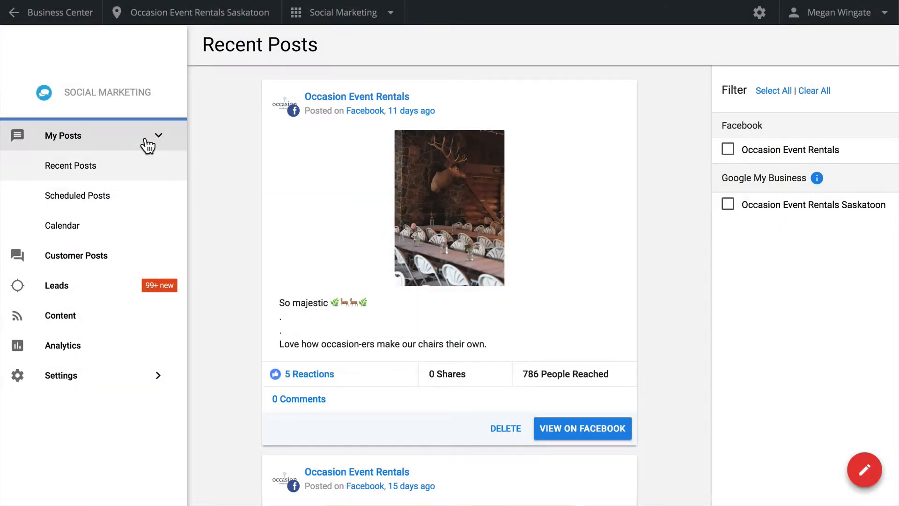
- Review the recent posts, the scheduled posts and the monthly posting calendar
left_click(144, 171)
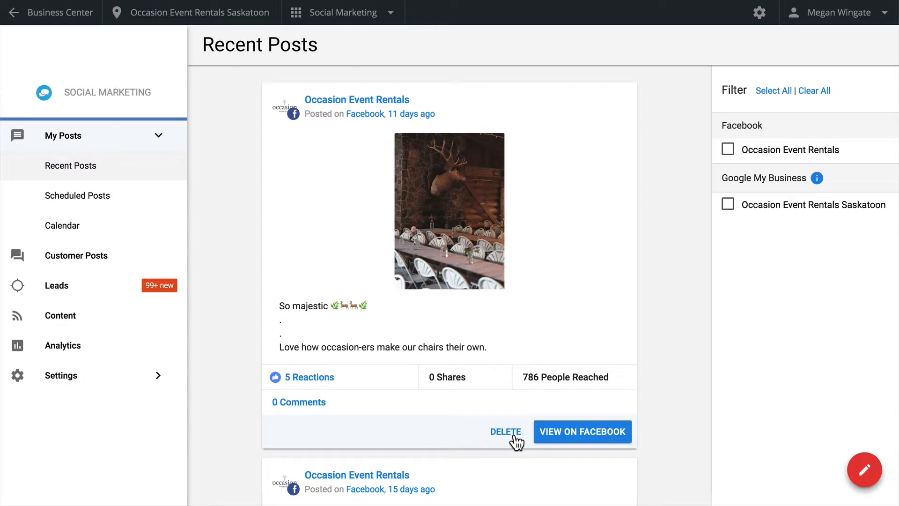
left_click(138, 206)
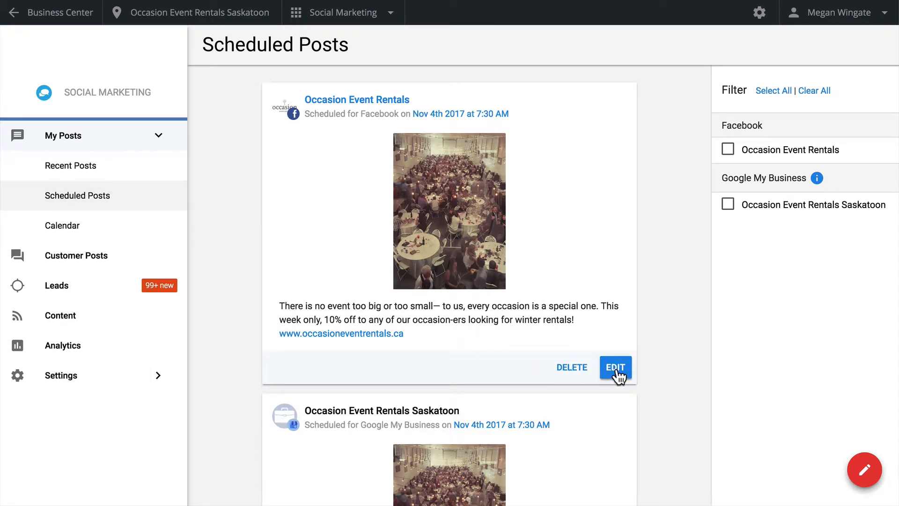
left_click(107, 226)
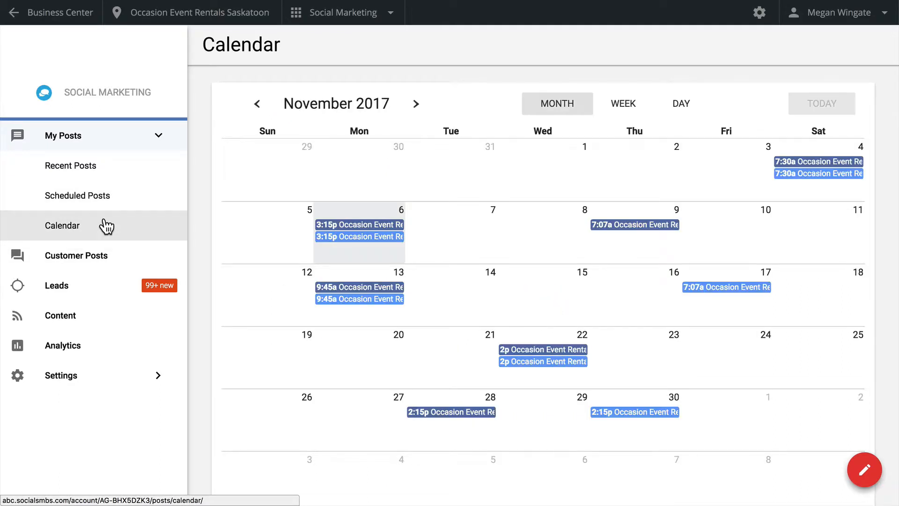
- Filter the customer posts to dismissed ones from the Occasion Event Rentals Facebook page
left_click(106, 259)
left_click(729, 307)
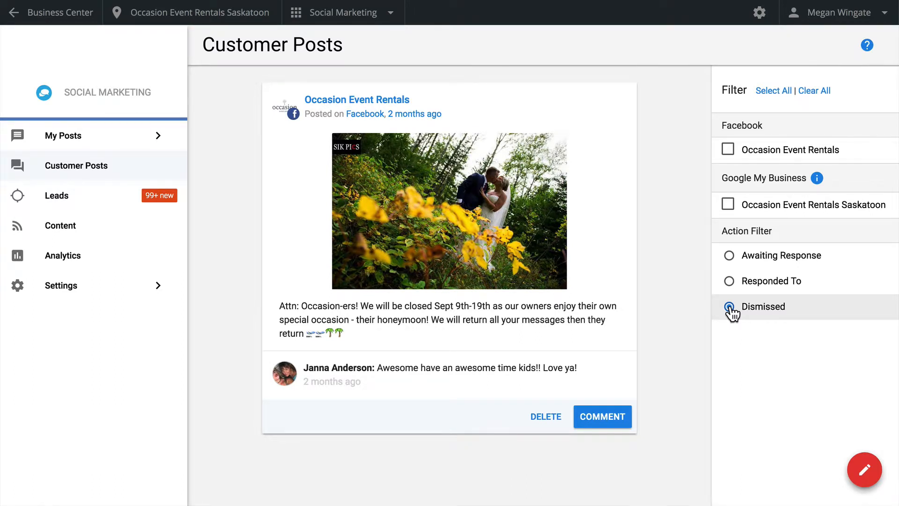
left_click(749, 151)
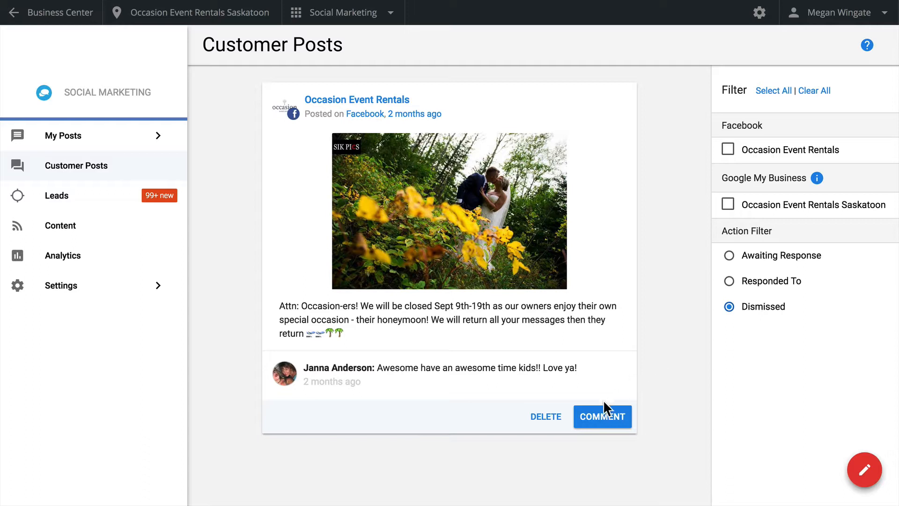
- Start a comment on the honeymoon closure post and insert the saved response "Thanks for reaching out! We will get back to your shortly."
left_click(603, 404)
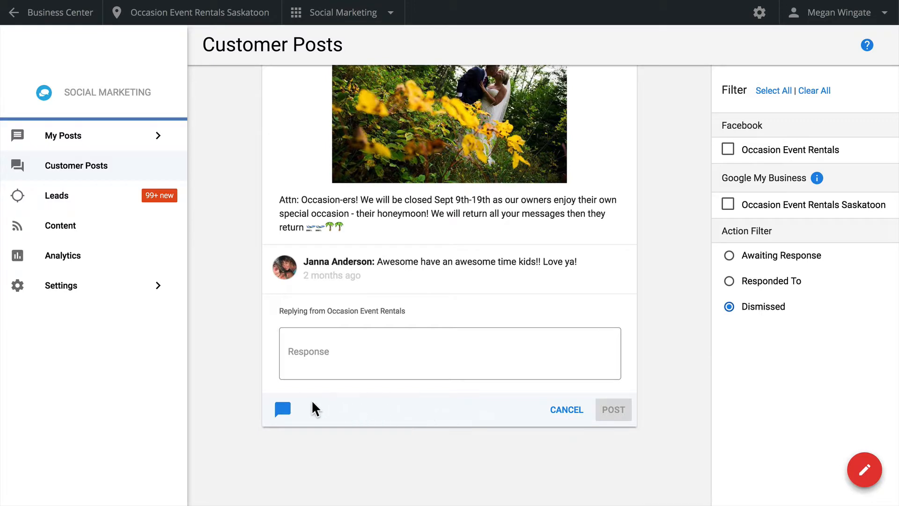
left_click(282, 408)
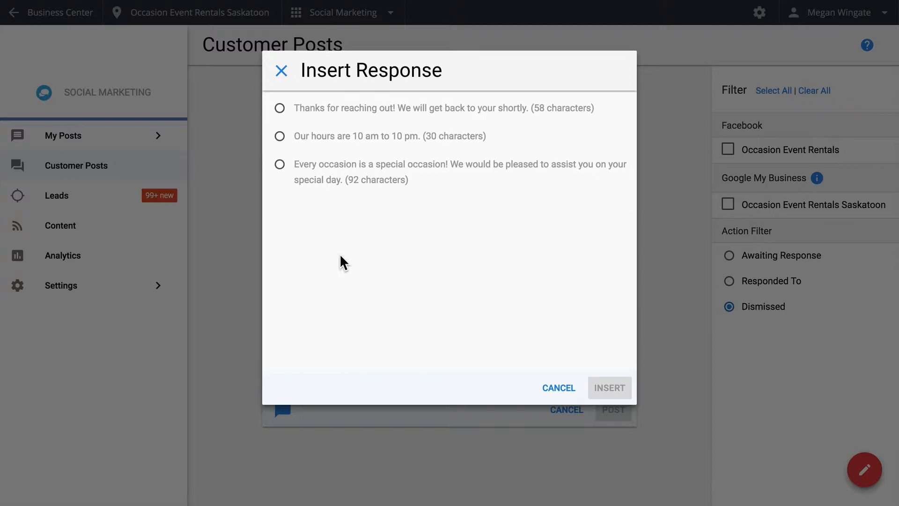
left_click(380, 111)
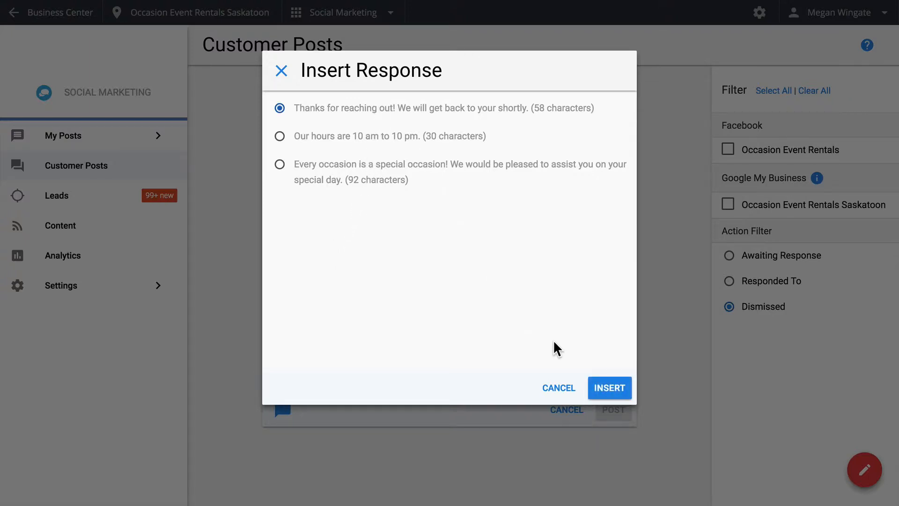
left_click(608, 388)
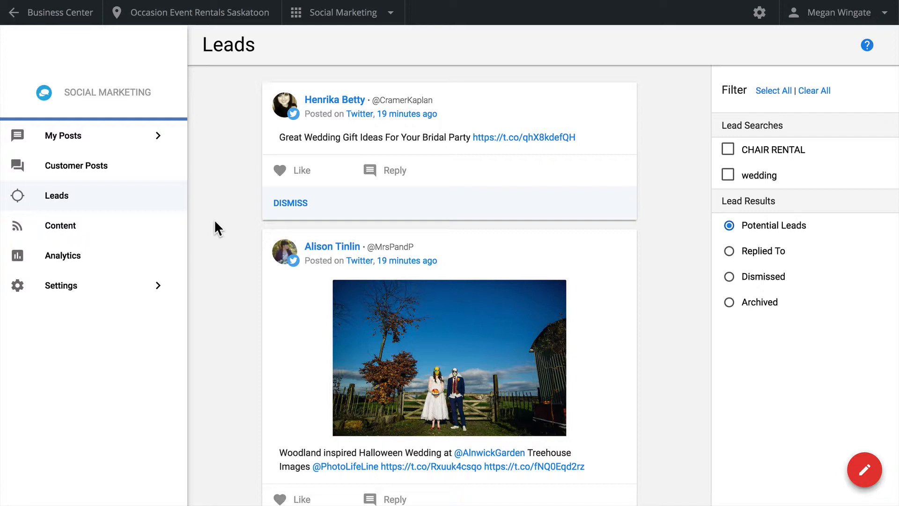
- Add a new Twitter lead search with the keyword "birthday"
left_click(128, 294)
left_click(111, 357)
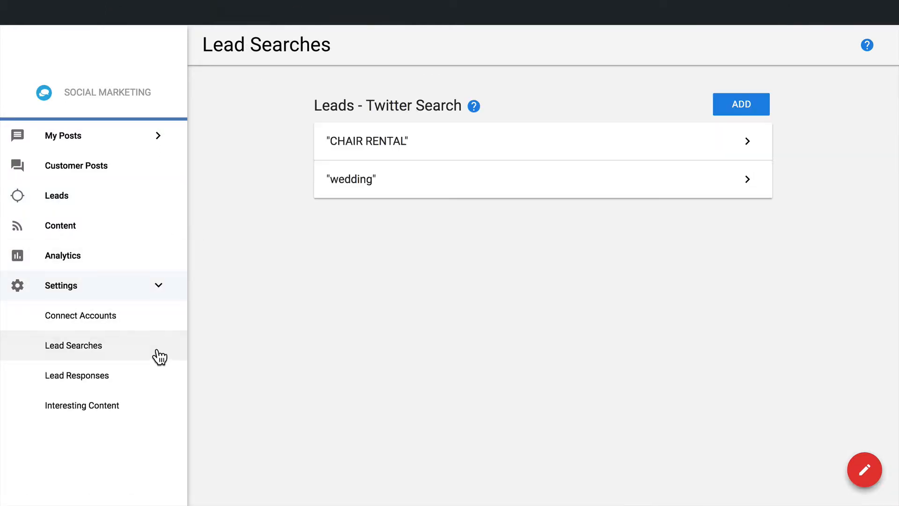
left_click(725, 104)
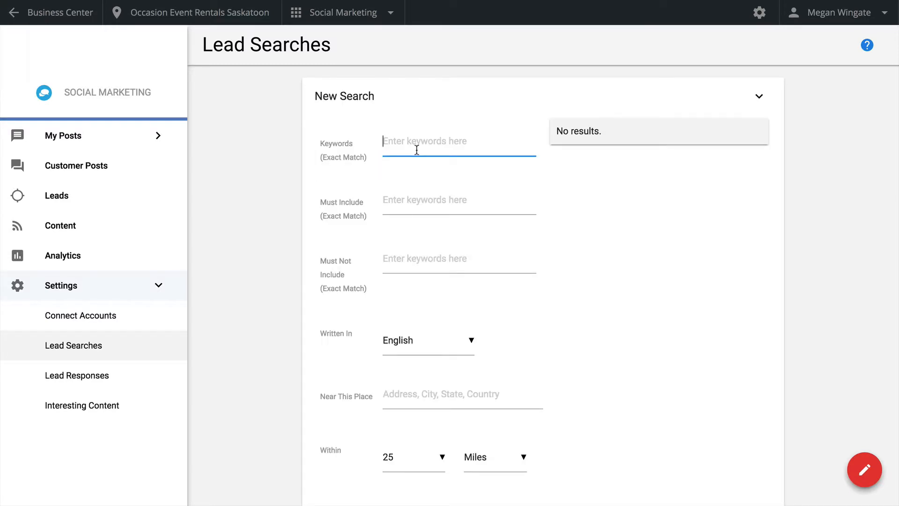
type("birthday")
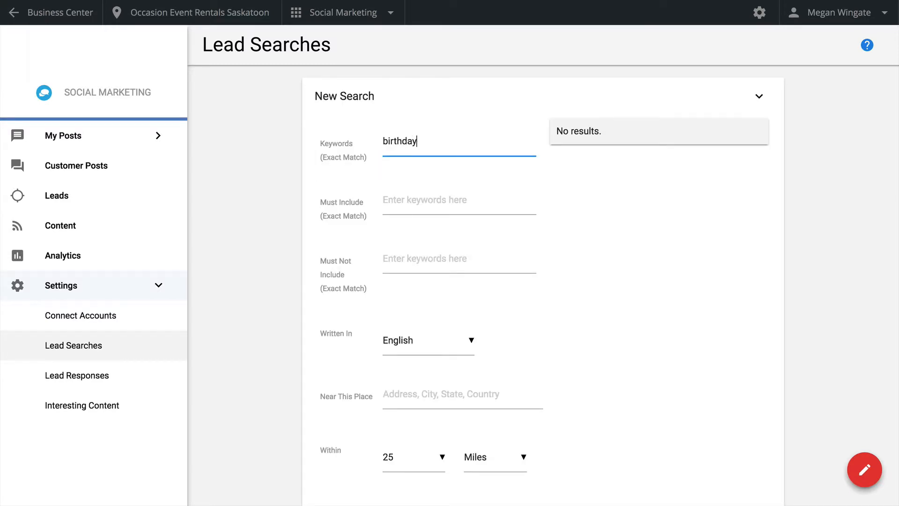
key("Tab")
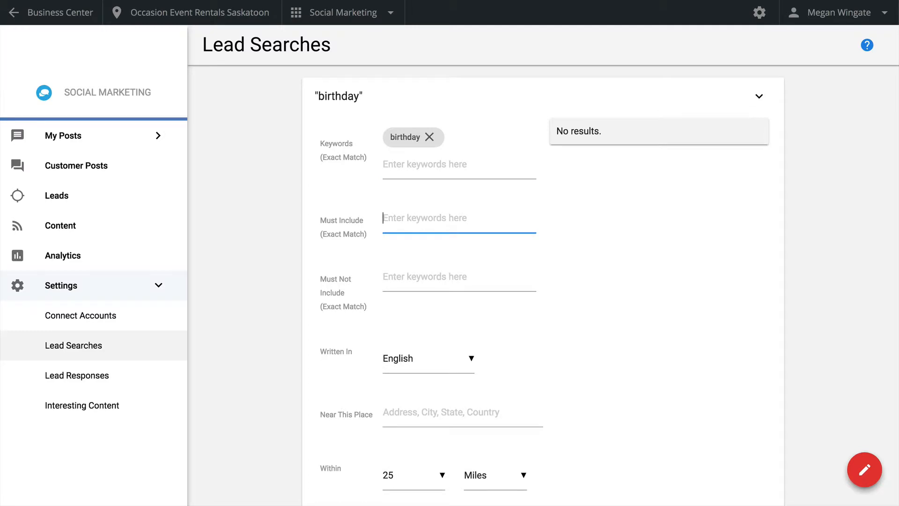
- Require the word "party" and exclude the word "clown" in the birthday lead search
type("party")
key("Tab")
type("c")
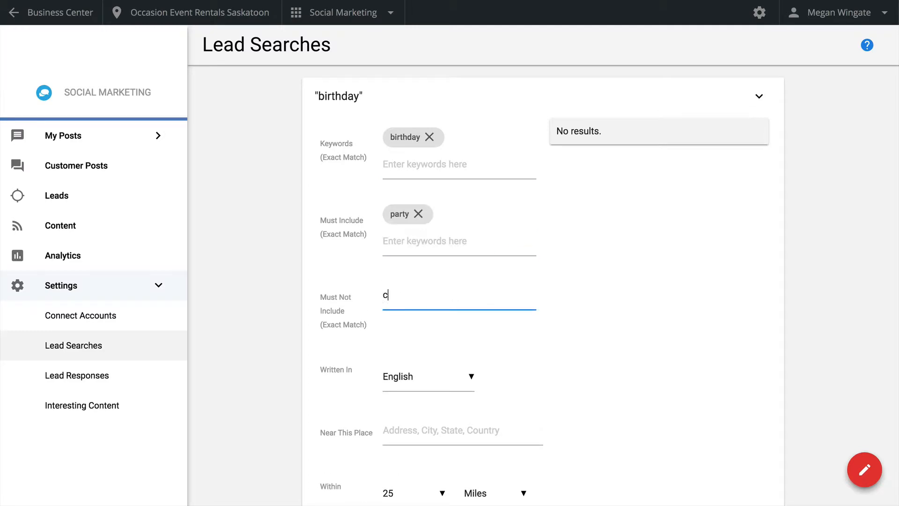
type("lown")
key("Tab")
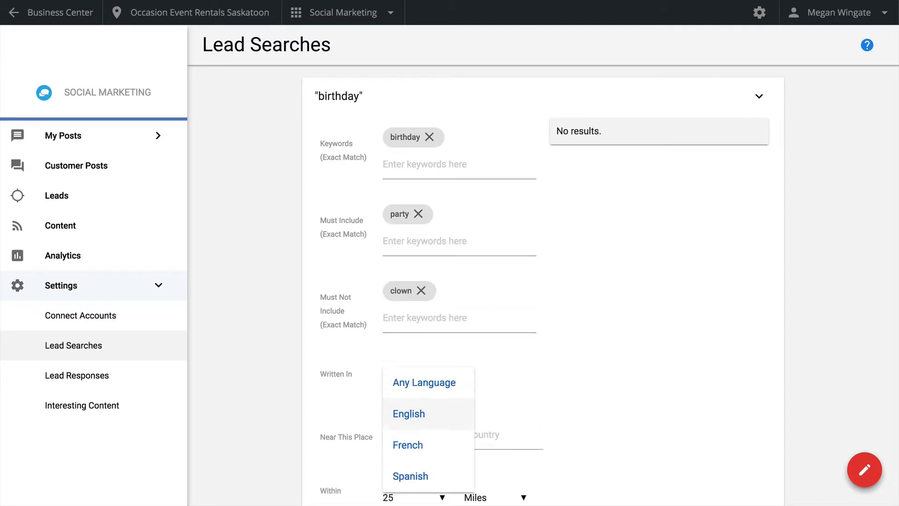
- Set the lead search's language to English and its location to Toronto, Canada
left_click(435, 418)
left_click(424, 435)
type("Tor")
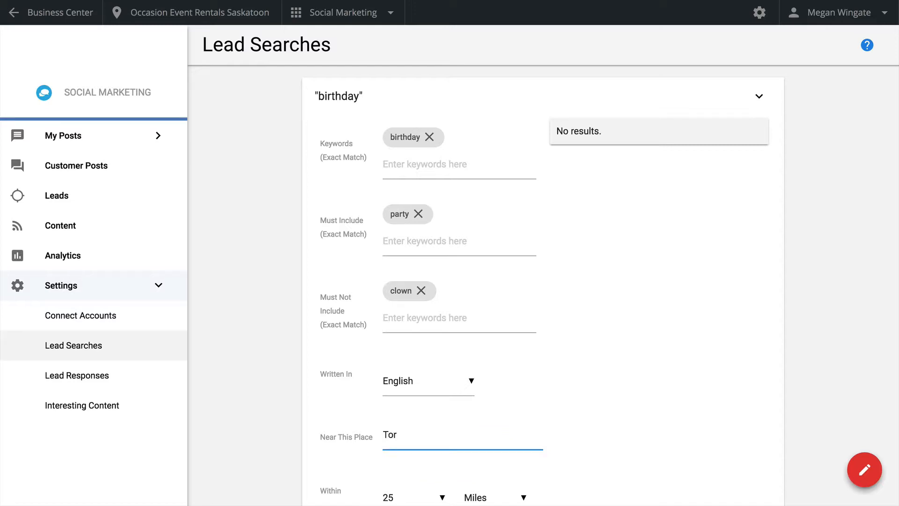
scroll(543, 281, "down", 3)
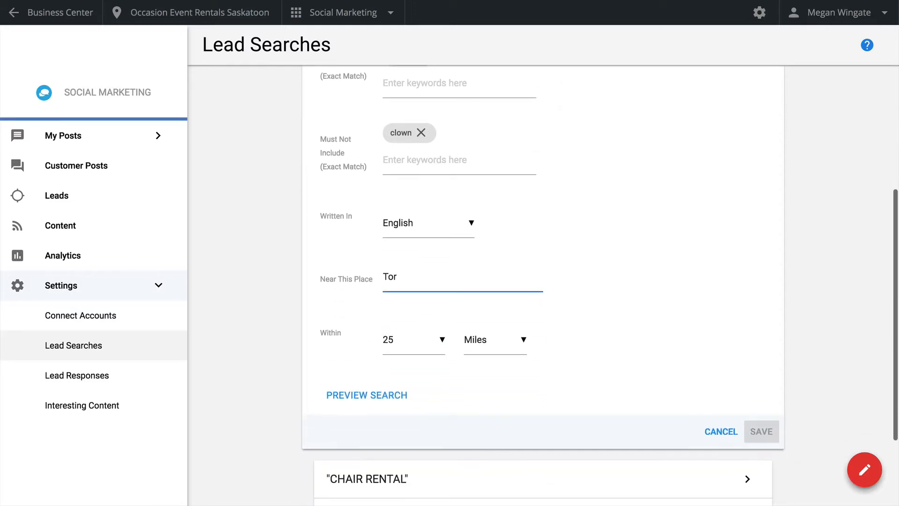
type("onto")
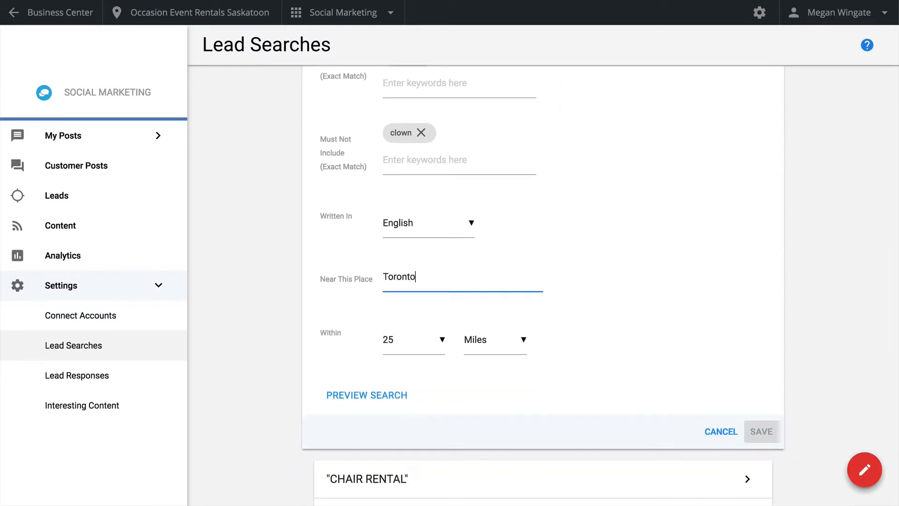
type(", Canada")
- Preview the tweets matching the birthday lead search and save the search
left_click(395, 402)
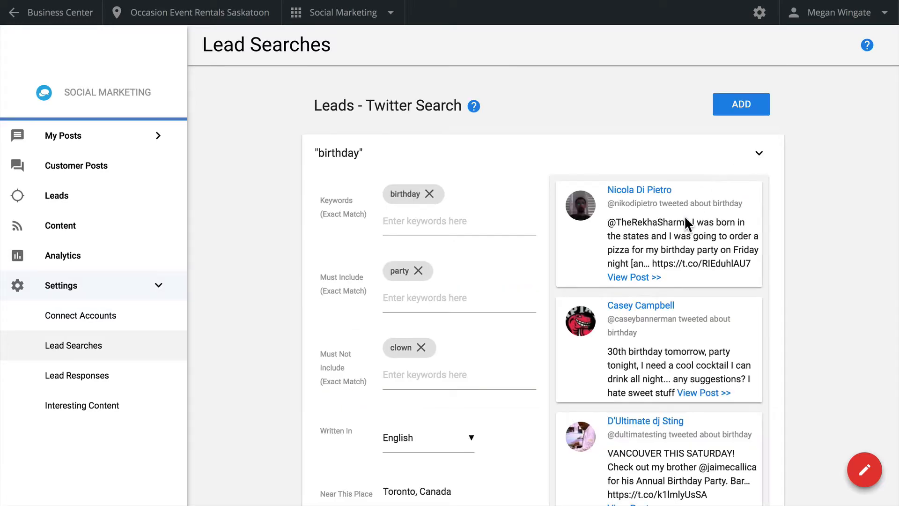
scroll(611, 283, "down", 3)
scroll(611, 283, "up", 3)
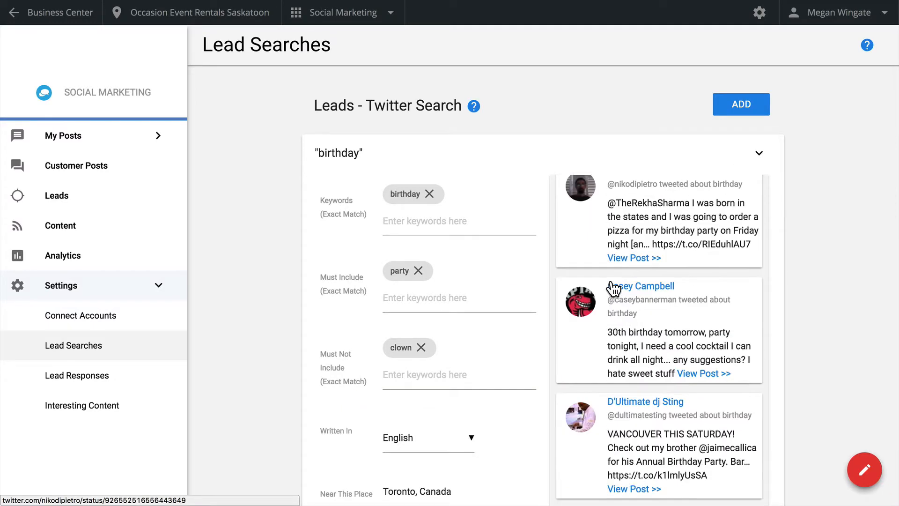
scroll(612, 288, "up", 1)
scroll(525, 329, "down", 3)
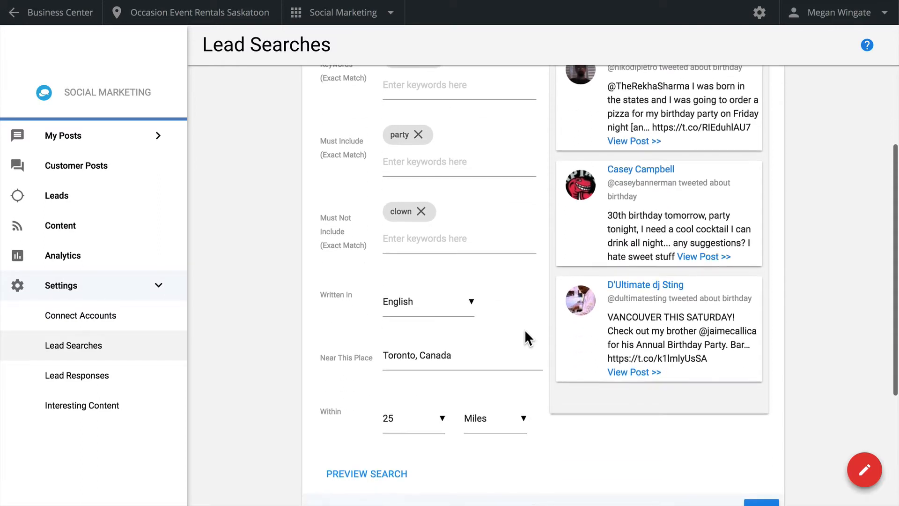
scroll(525, 332, "down", 1)
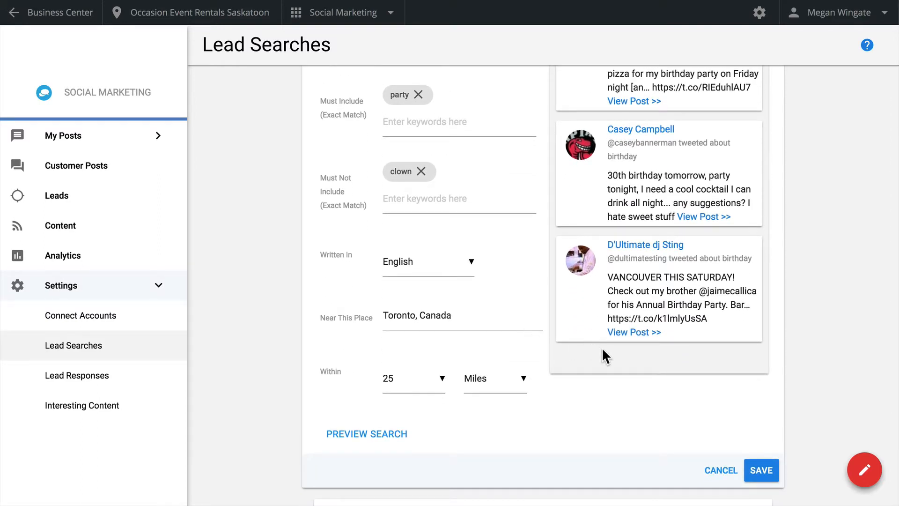
left_click(761, 471)
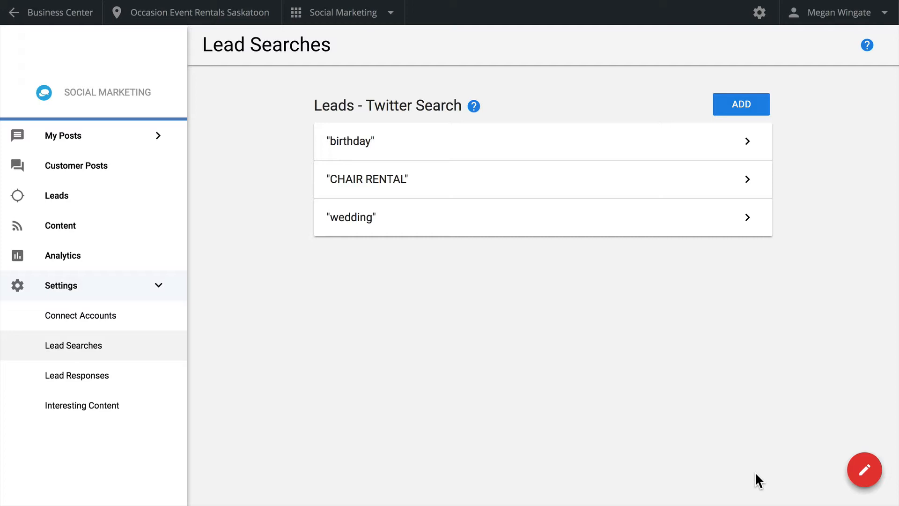
- Reopen the saved birthday search and view its leads
left_click(657, 146)
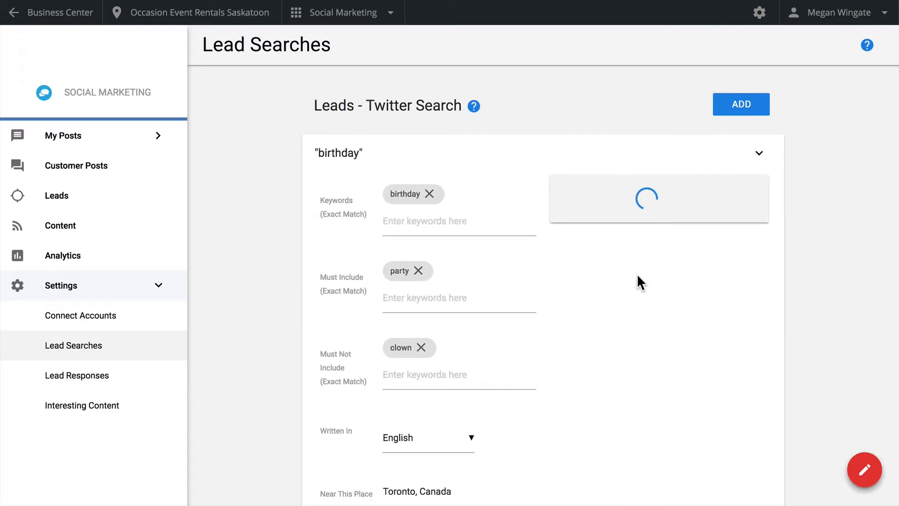
scroll(638, 280, "down", 5)
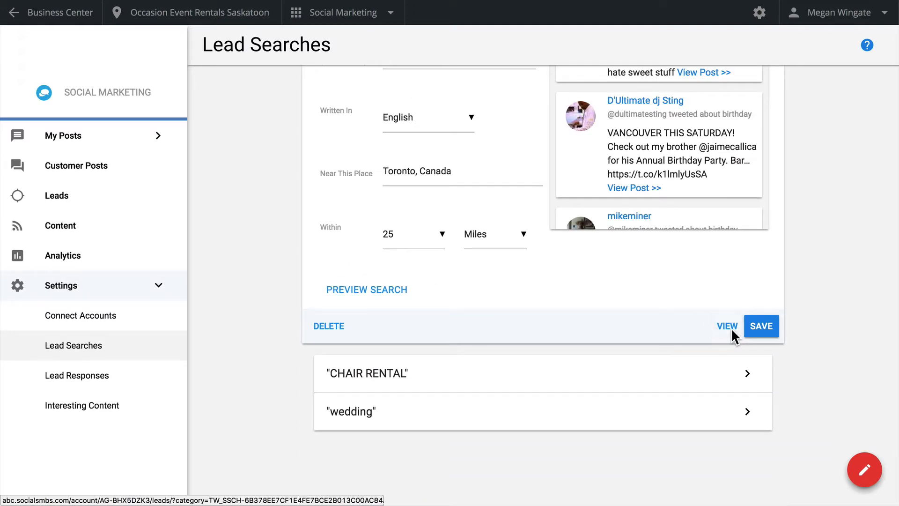
left_click(732, 328)
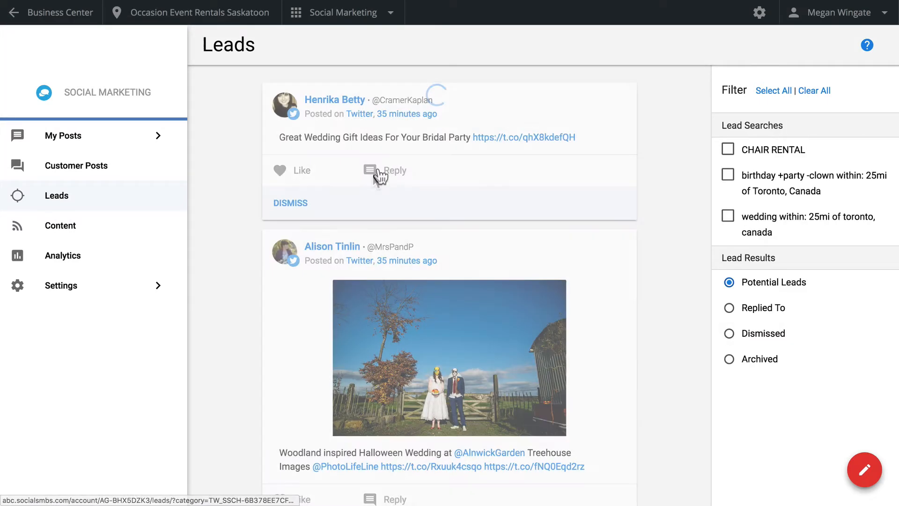
- Draft a reply to the wedding gift ideas lead: "You nailed it! Those bridesmaid hangers look great on our Chiavari chairs! Will send you info!"
left_click(380, 177)
left_click(367, 255)
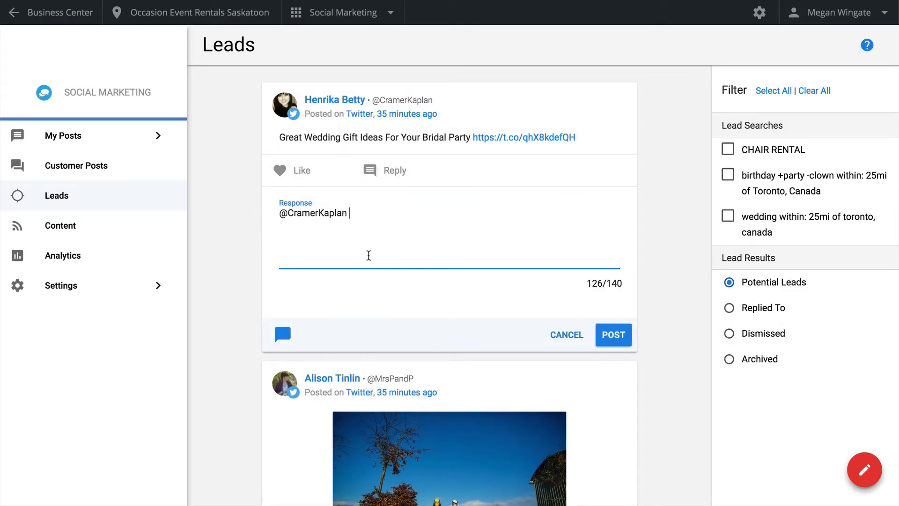
type("You nailed it! Those bridesmaid hangers look great on our Chiavari chairs! Will send you info!")
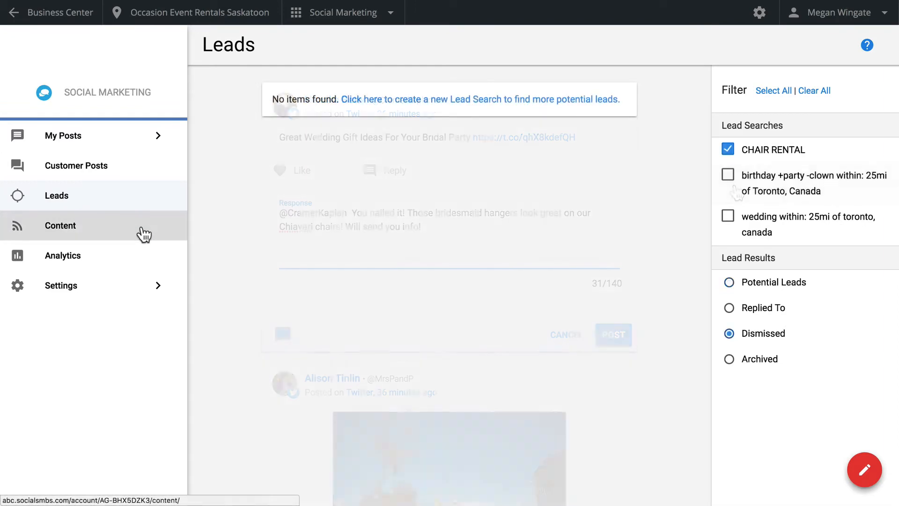
- Open the Content page with the shareable wedding articles
left_click(142, 233)
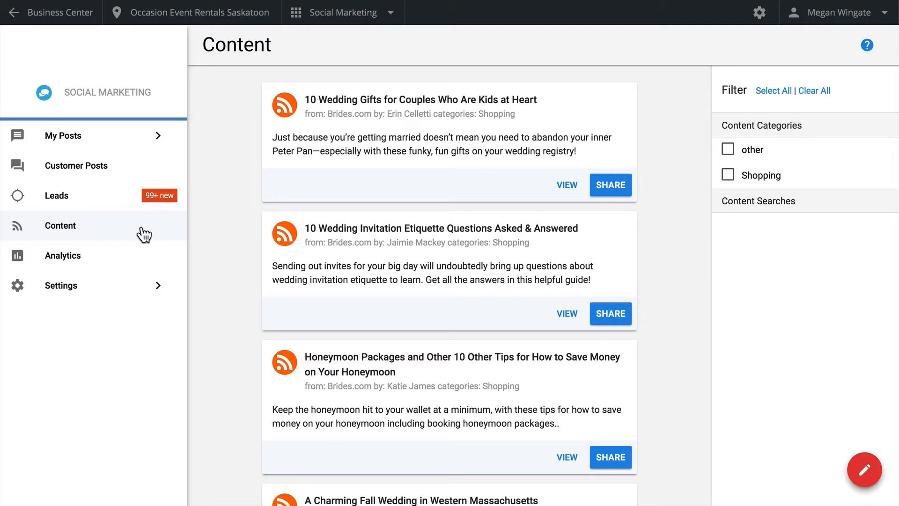
- In the Interesting Content settings, add the Bridal Guide feed from the RSS library's Beauty & Spas category
left_click(123, 293)
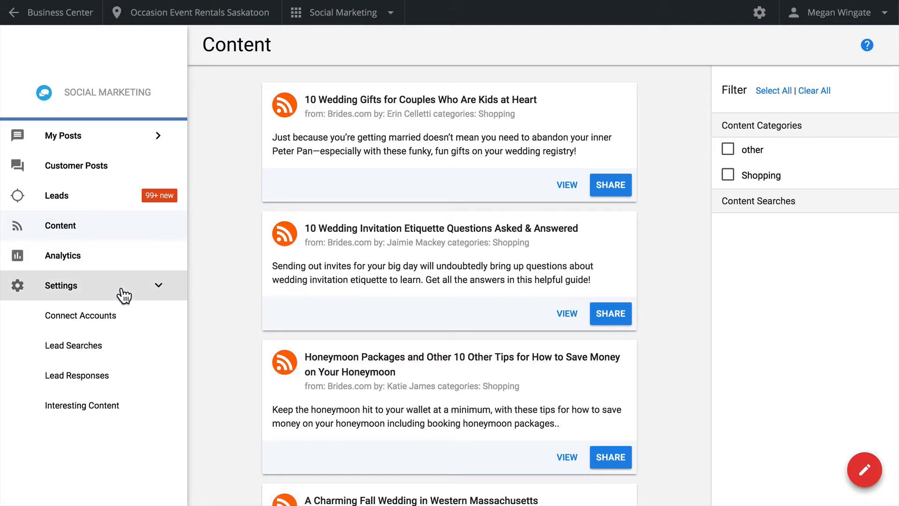
left_click(102, 409)
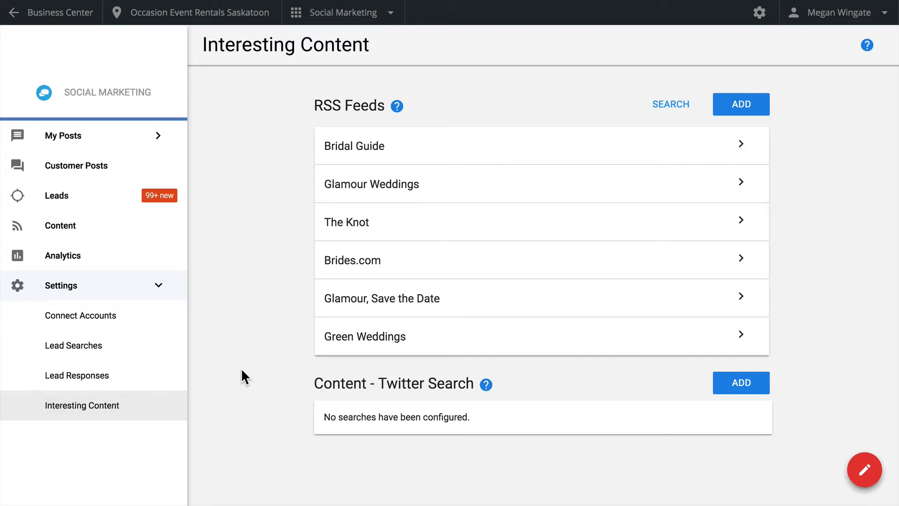
left_click(666, 111)
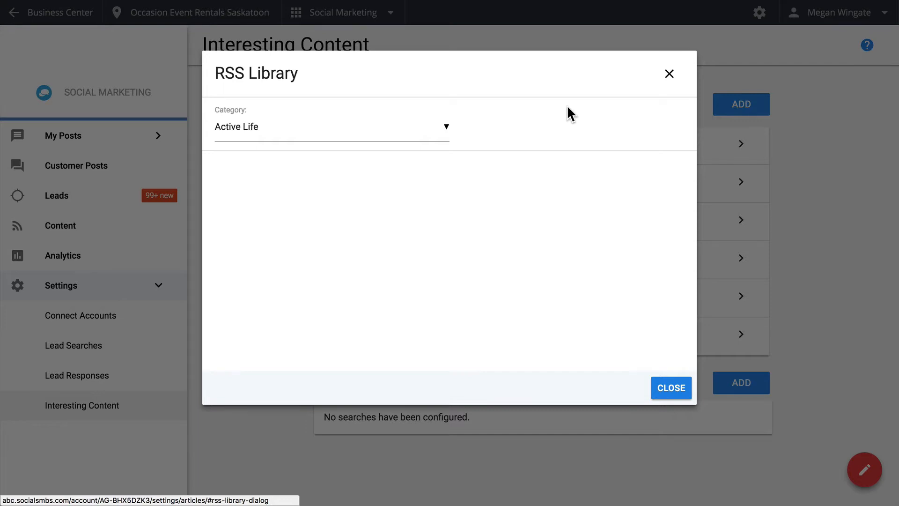
left_click(443, 134)
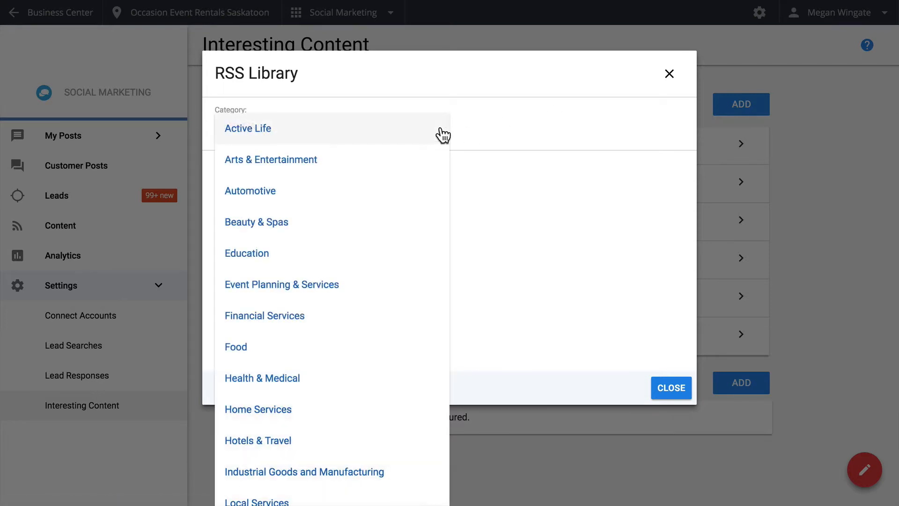
left_click(383, 227)
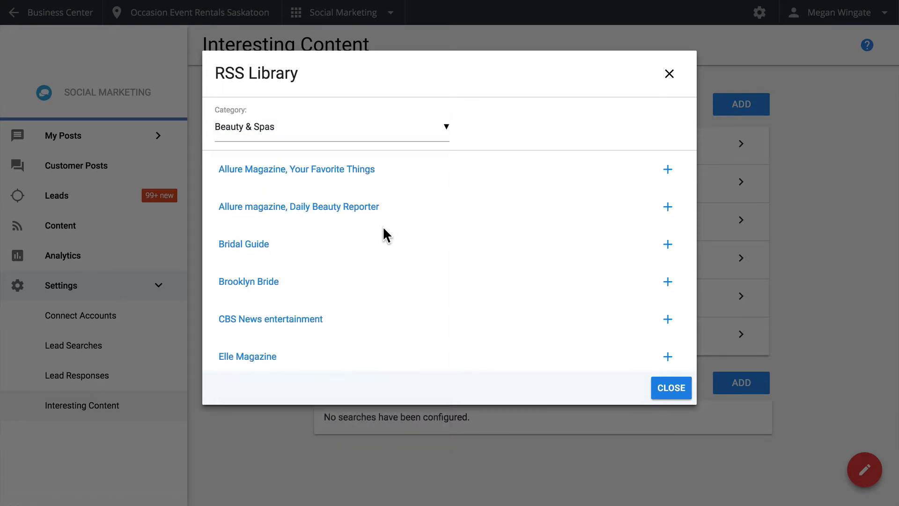
left_click(668, 170)
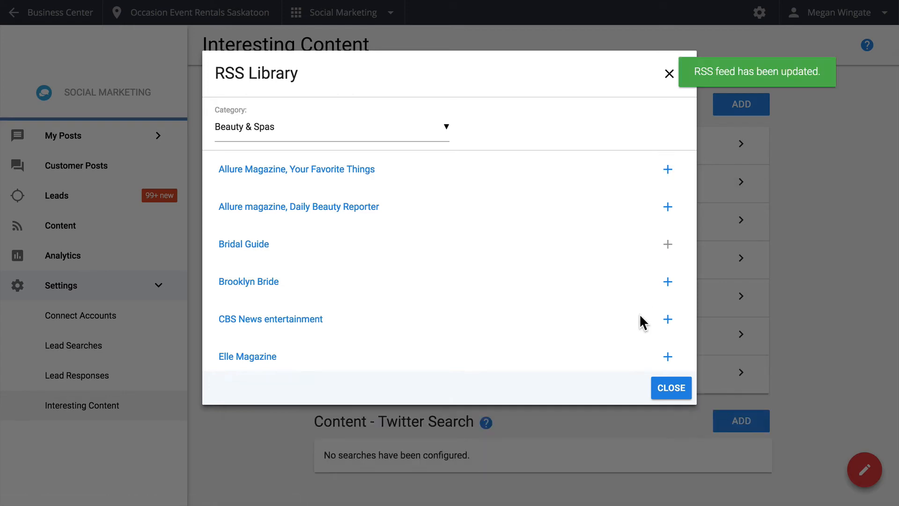
left_click(666, 395)
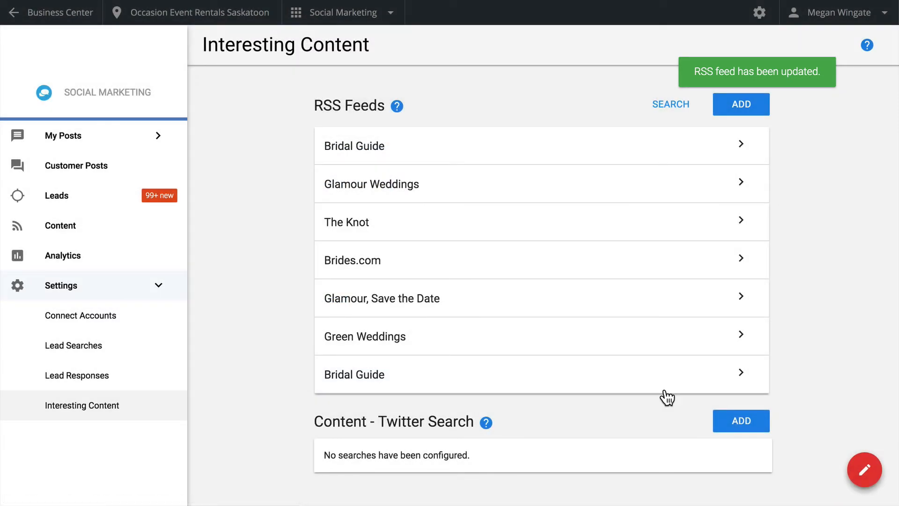
left_click(744, 105)
type("http://feeds.feedburner.com/aw-tips")
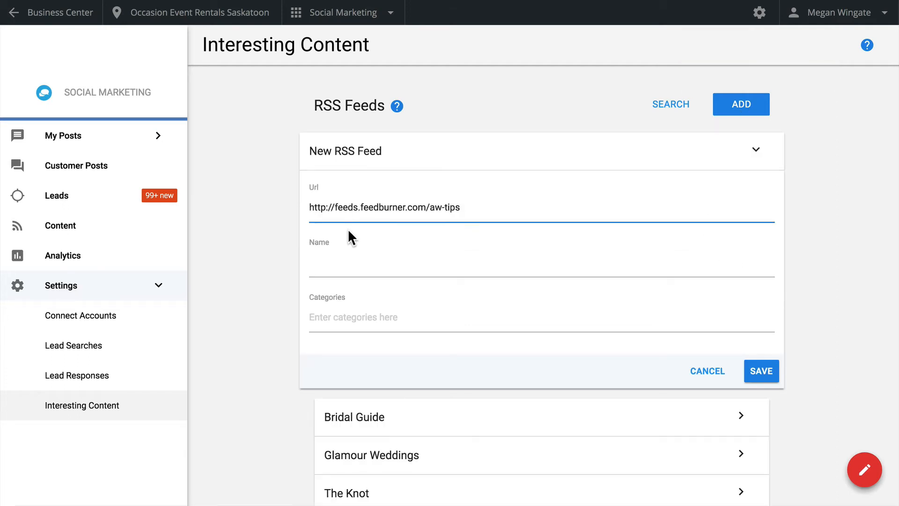
left_click(358, 264)
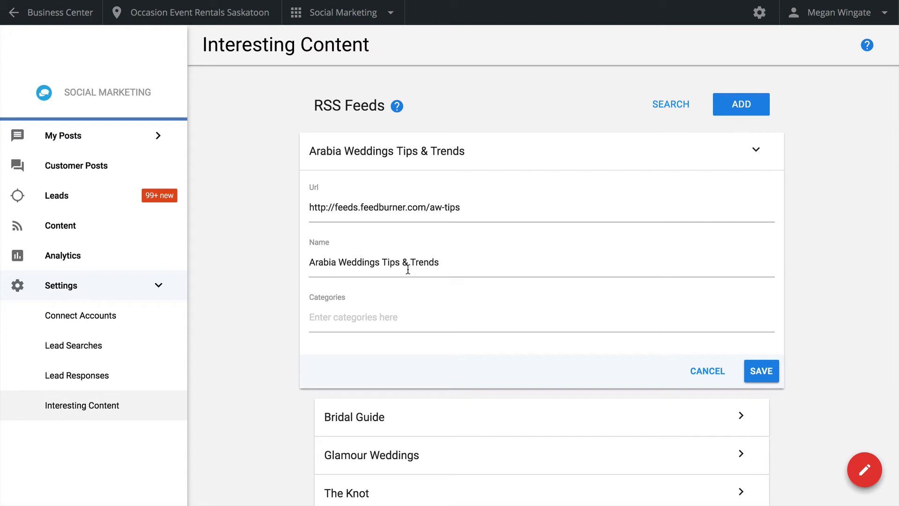
left_click(378, 321)
type("Wedd")
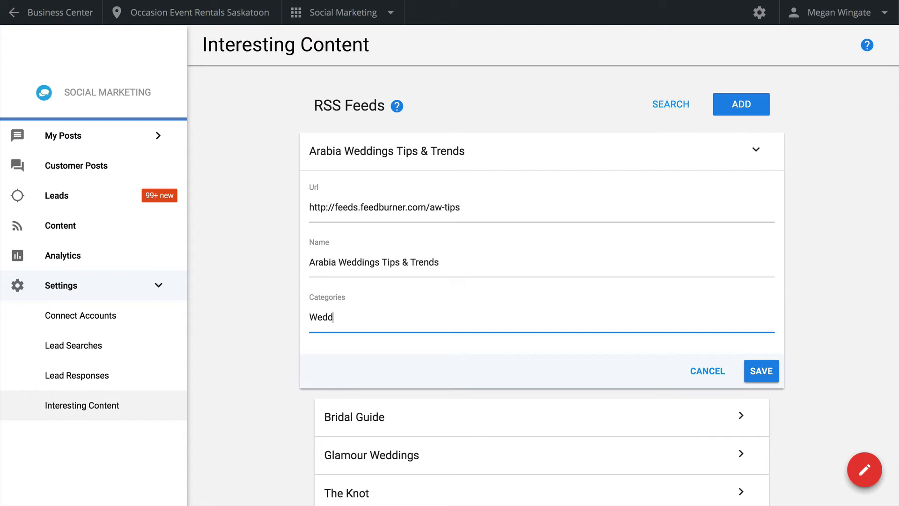
type("ing")
key("Return")
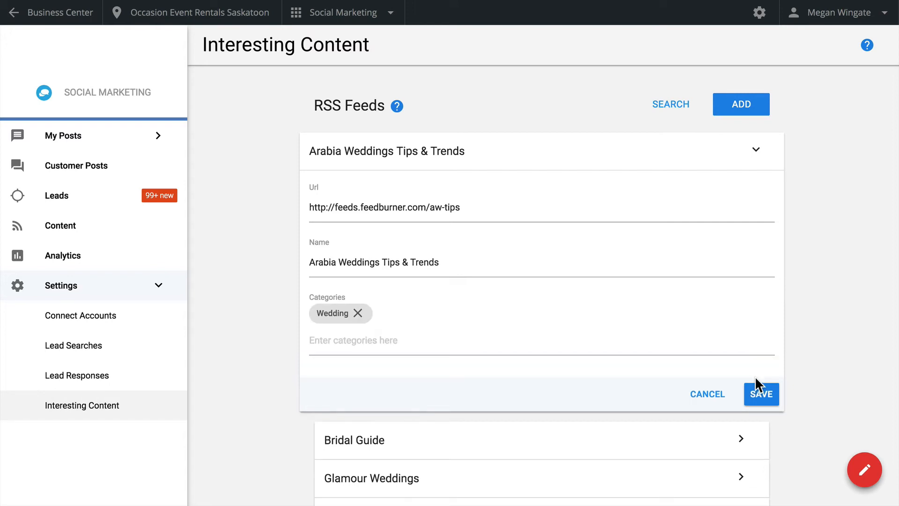
left_click(755, 393)
- Open a blank Twitter content search form to view its keyword, language and location options
scroll(755, 393, "down", 7)
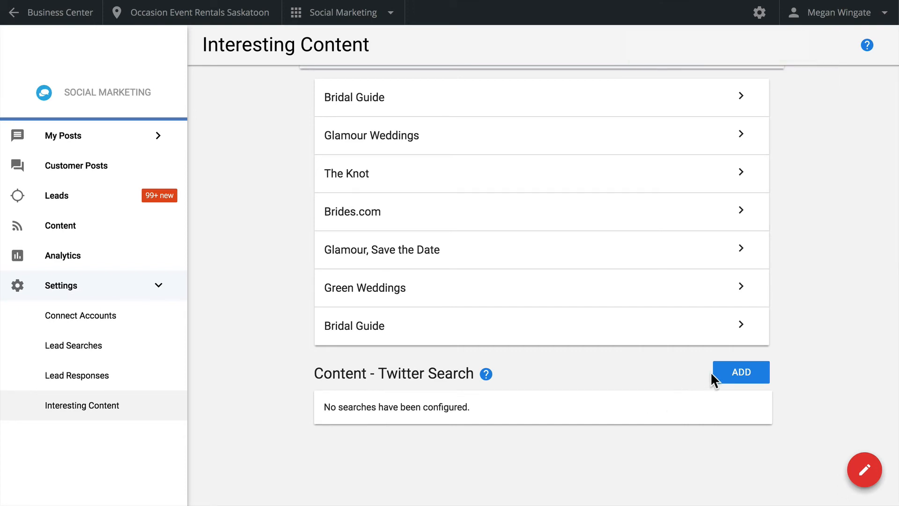
left_click(726, 382)
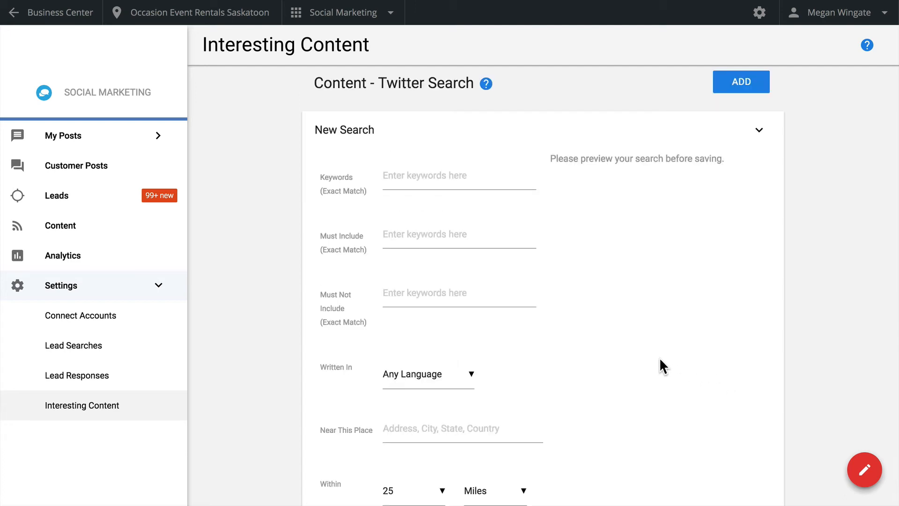
- Filter the Content page to the Wedding category and view the share draft of "5 Beautiful Short Wedding Dresses for 2018" without posting it
left_click(155, 233)
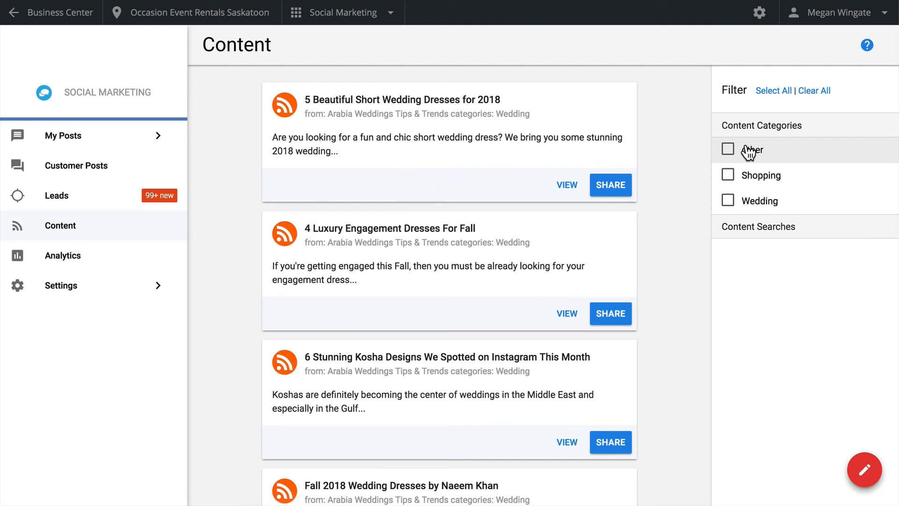
left_click(729, 202)
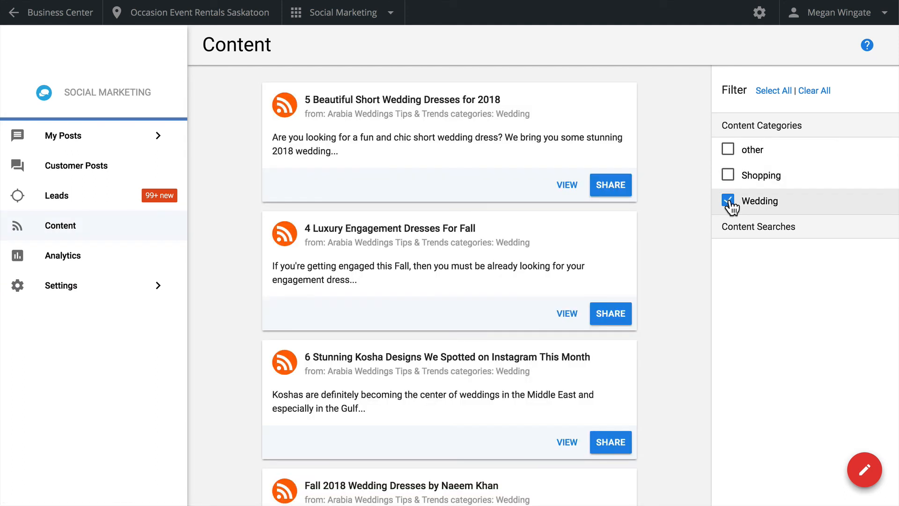
left_click(609, 187)
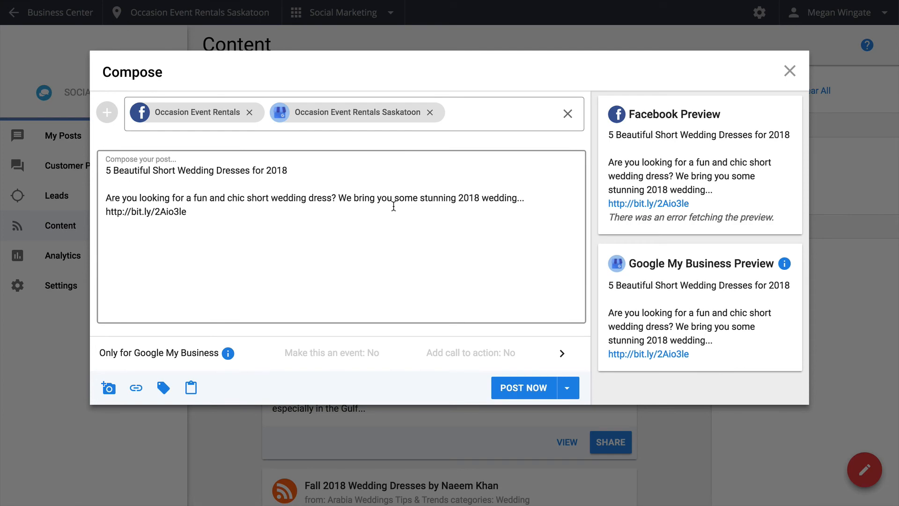
left_click(797, 70)
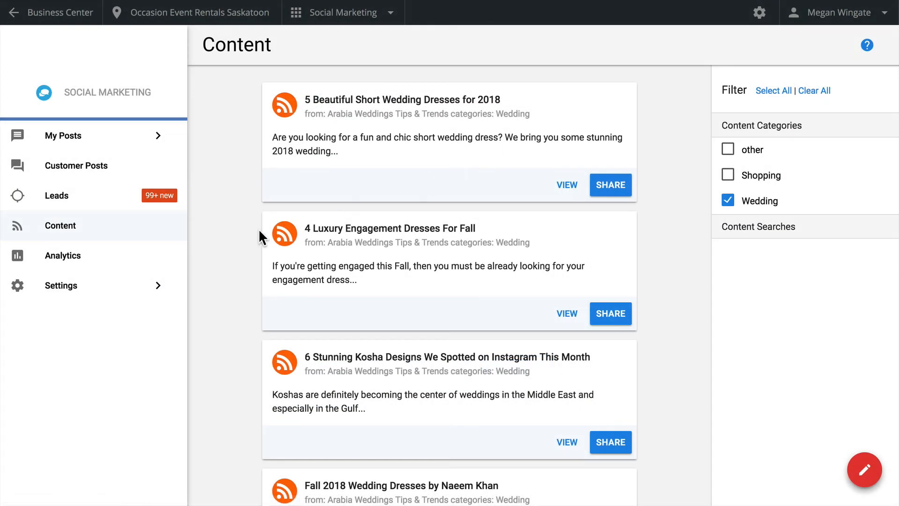
- Open the Analytics page to view the social audience charts
left_click(99, 268)
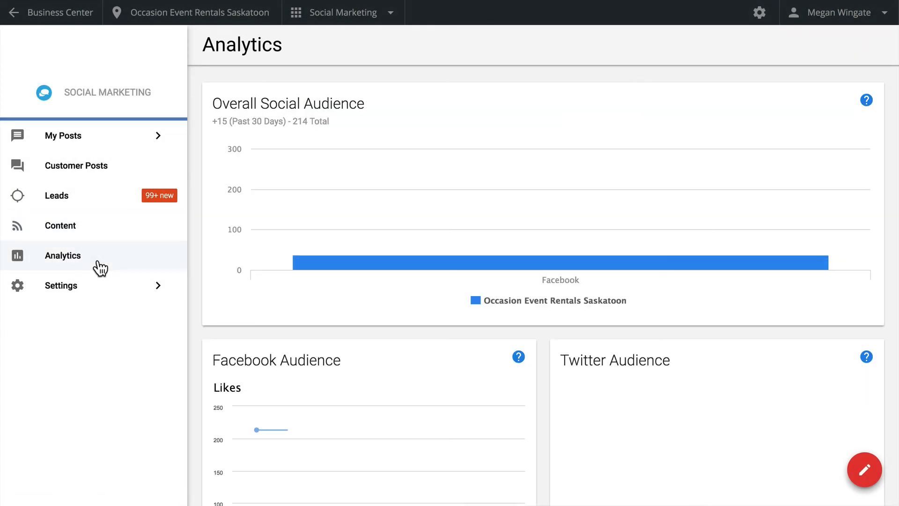